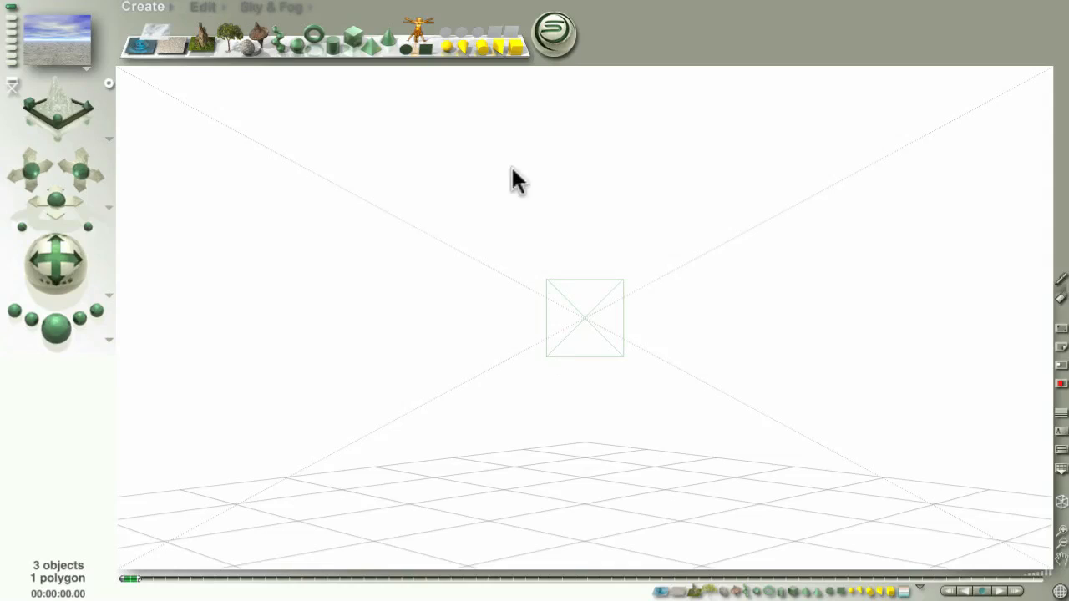
# - Create a sphere and a cylinder, and move the cylinder to the left of the sphere
pyautogui.click(297, 44)
pyautogui.click(335, 46)
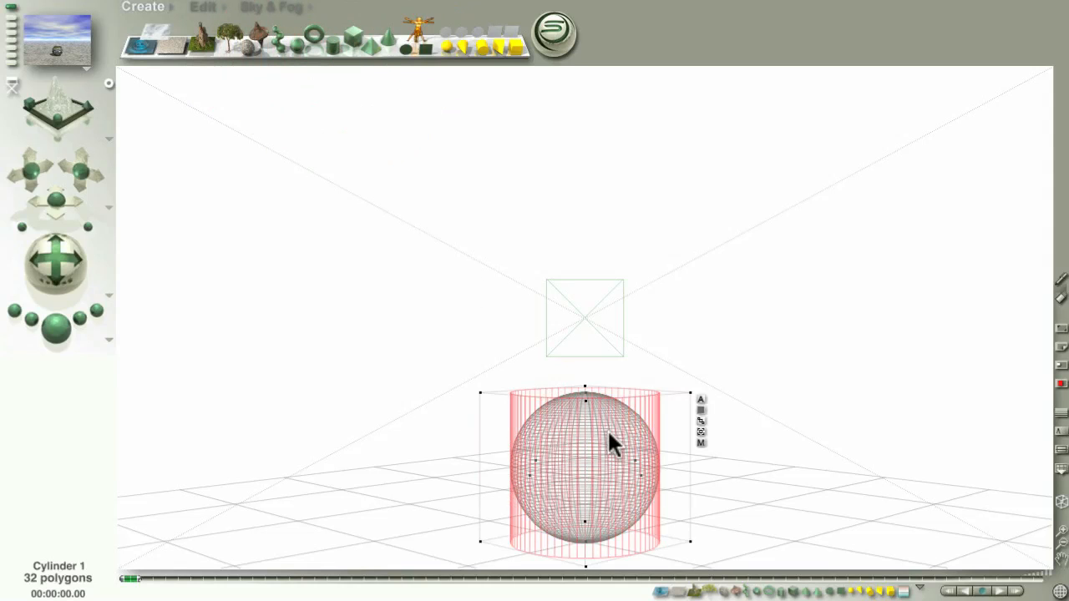
pyautogui.moveTo(607, 431); pyautogui.dragTo(343, 428)
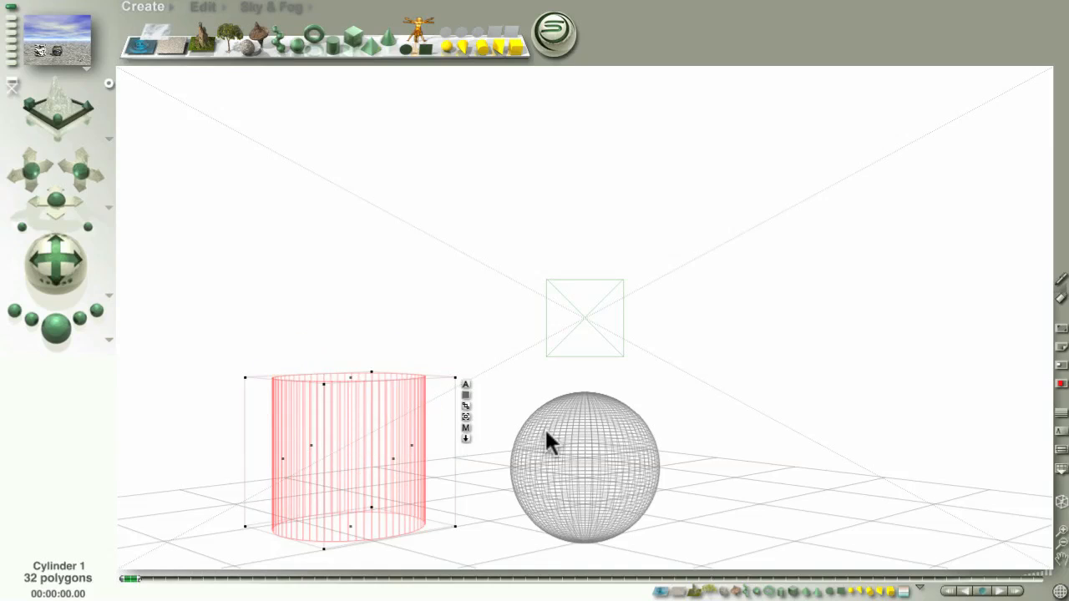
pyautogui.moveTo(610, 446); pyautogui.dragTo(641, 444)
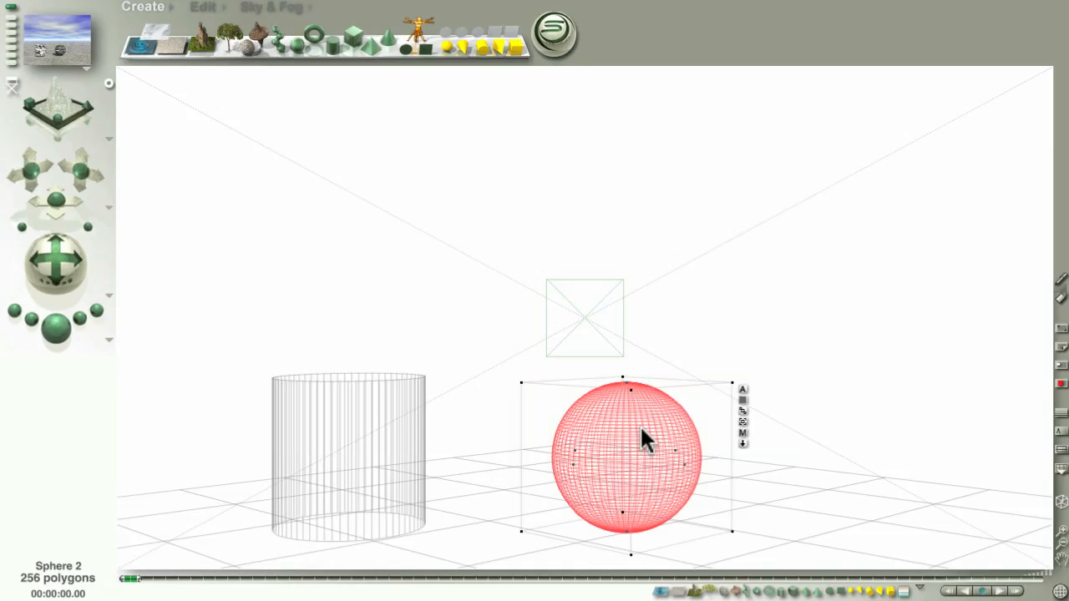
# - Switch to the Edit palette
pyautogui.click(204, 8)
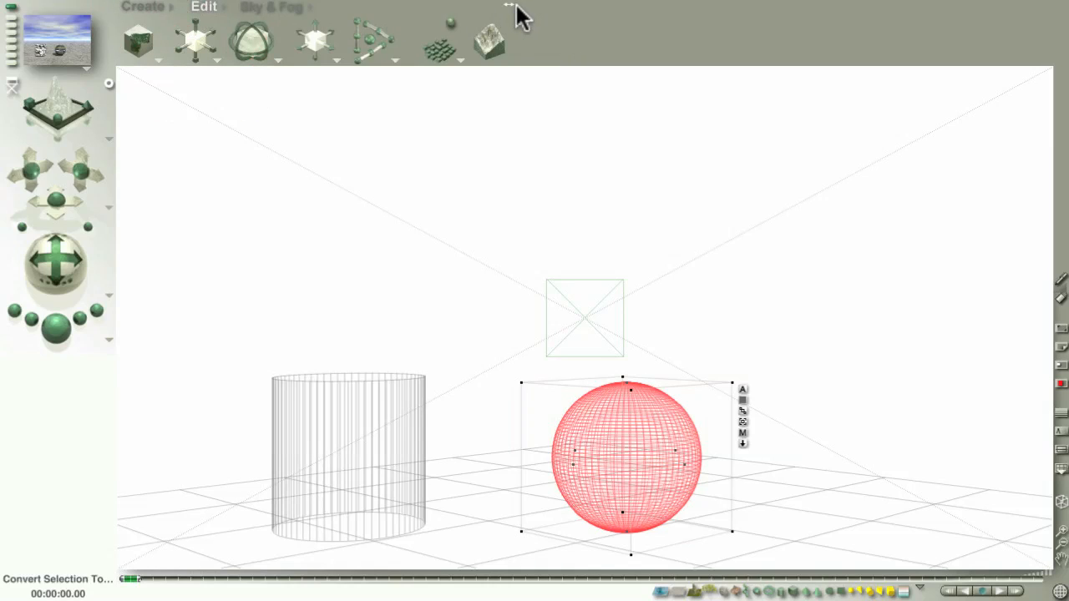
pyautogui.moveTo(511, 6); pyautogui.dragTo(315, 6)
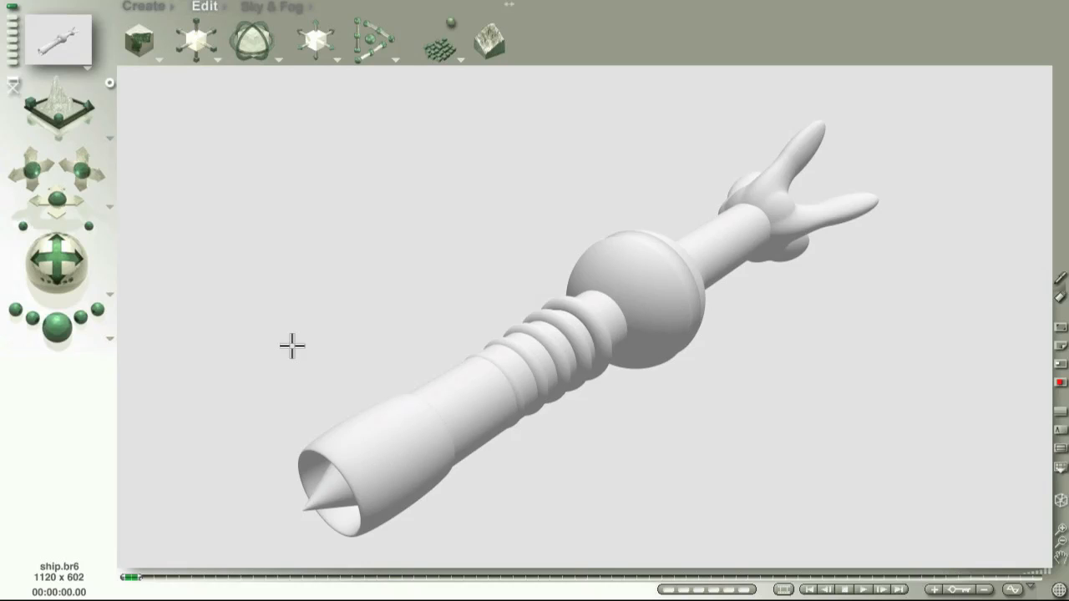
# - Select the ship model's group and ungroup it into its separate objects
pyautogui.click(72, 259)
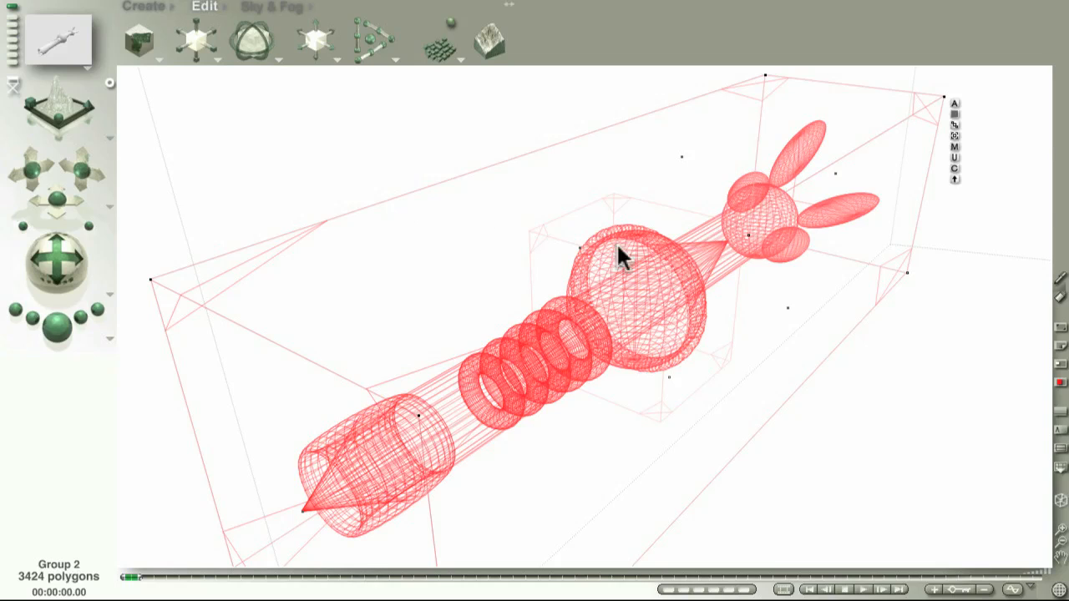
pyautogui.click(954, 158)
pyautogui.click(944, 449)
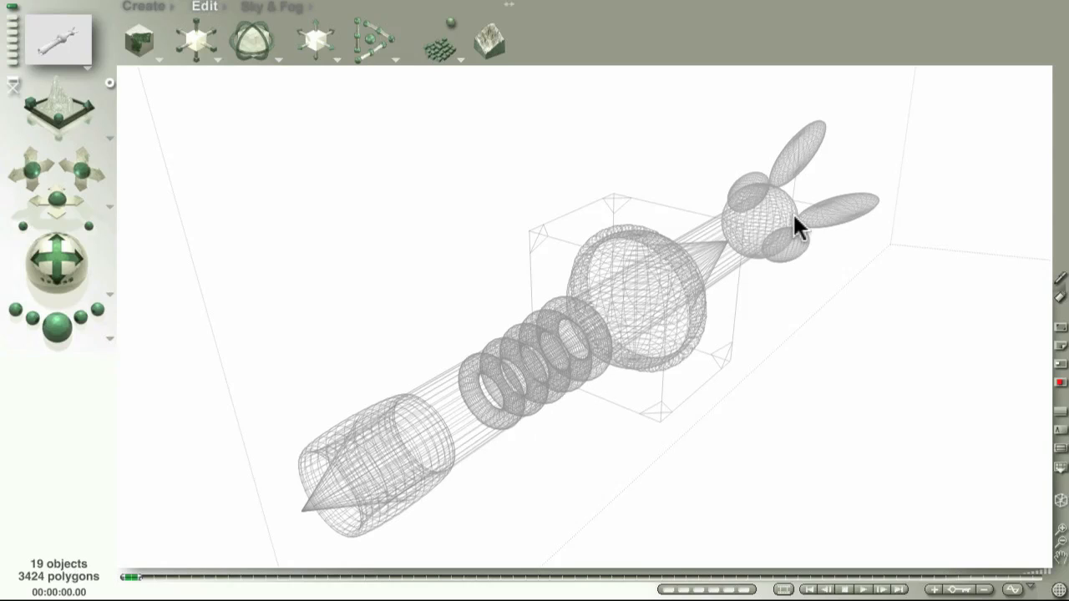
# - Select the midsection sphere and render a close-up view of it
pyautogui.click(603, 230)
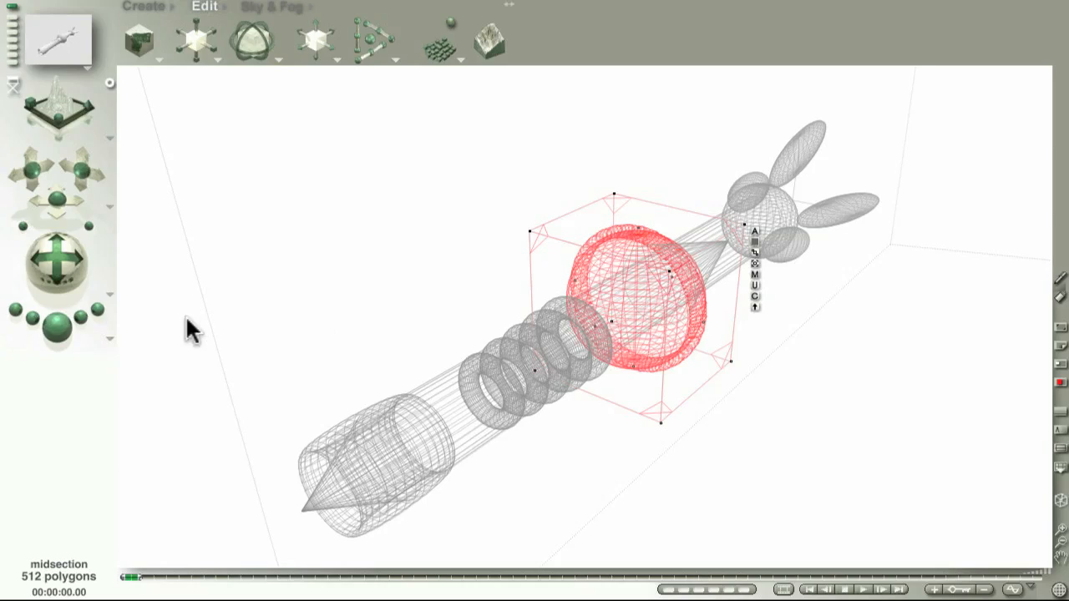
pyautogui.moveTo(57, 197); pyautogui.dragTo(75, 134)
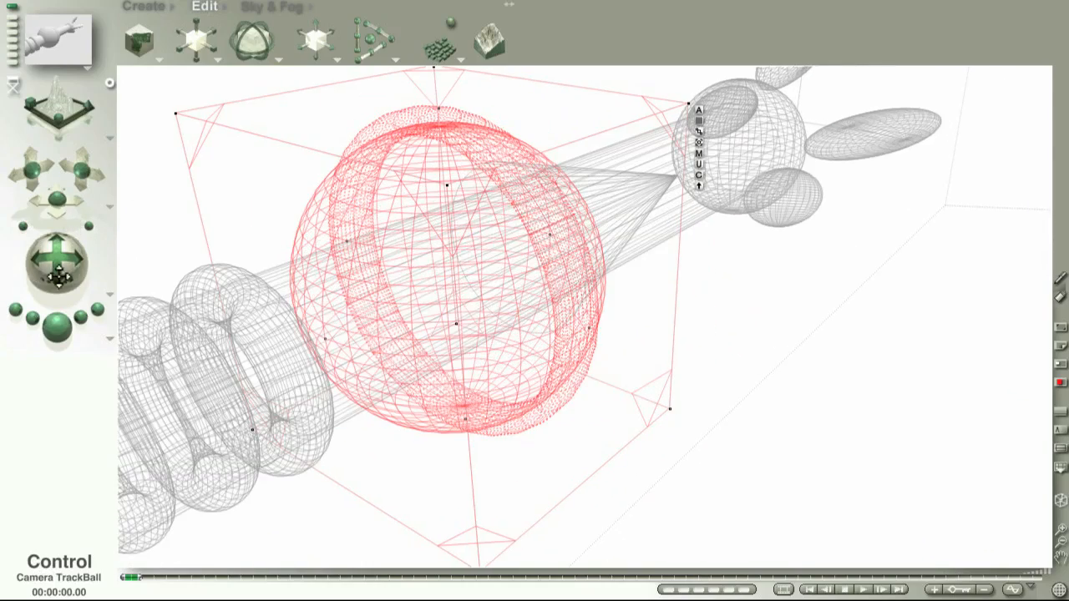
pyautogui.click(59, 338)
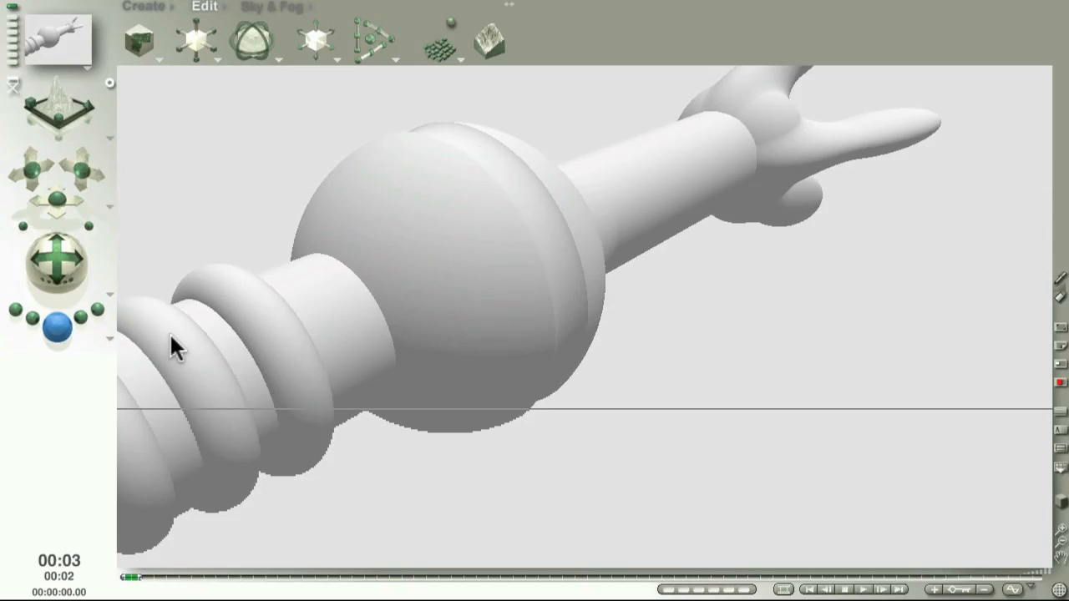
# - Convert the selected midsection sphere into a mesh object
pyautogui.click(436, 212)
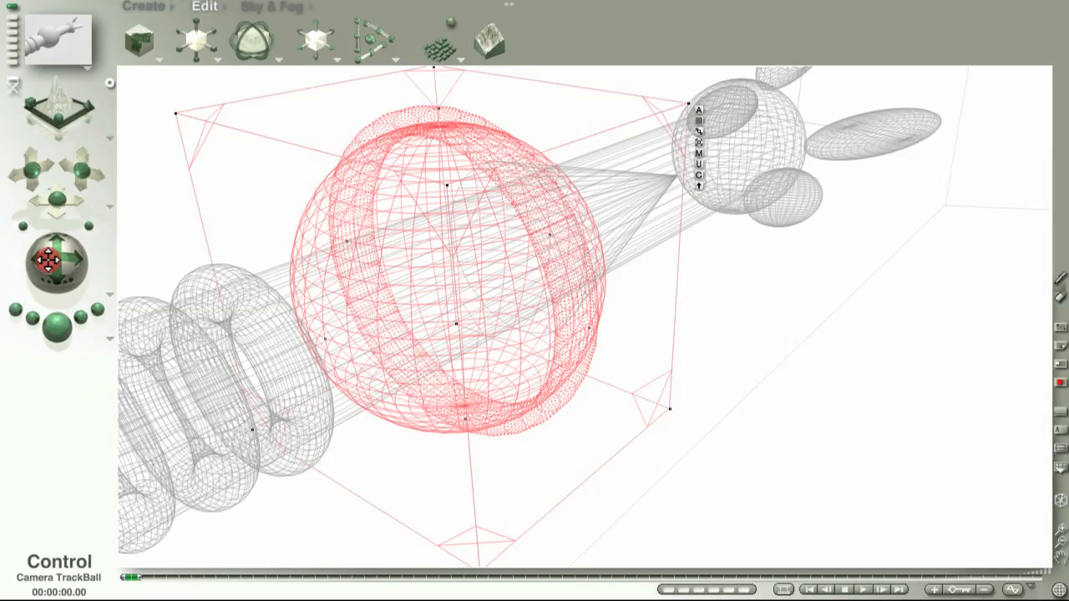
pyautogui.click(700, 174)
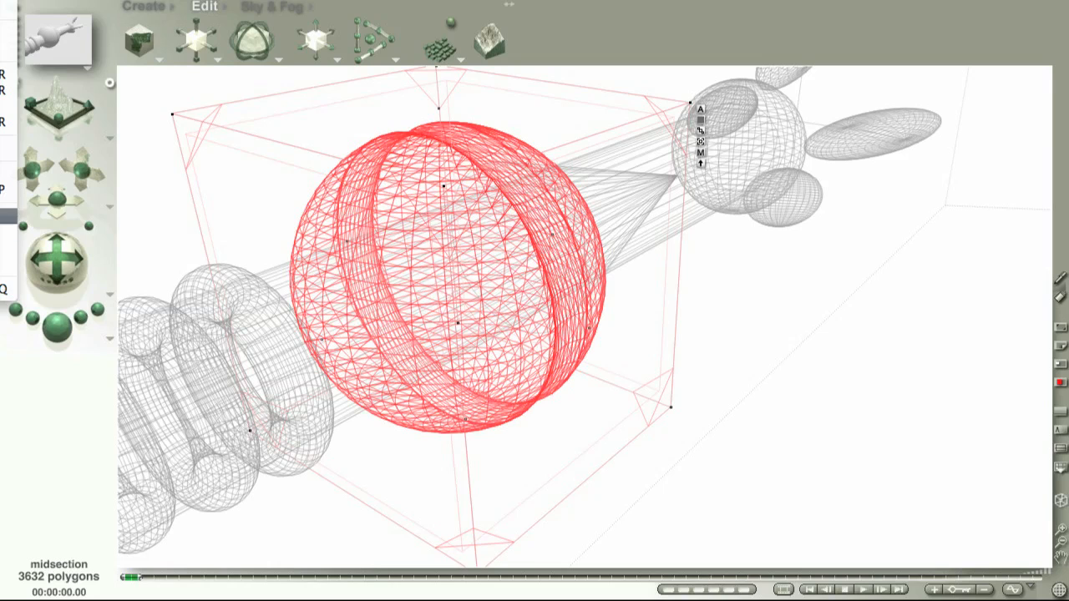
# - Render the whole ship from the original camera view
pyautogui.click(483, 302)
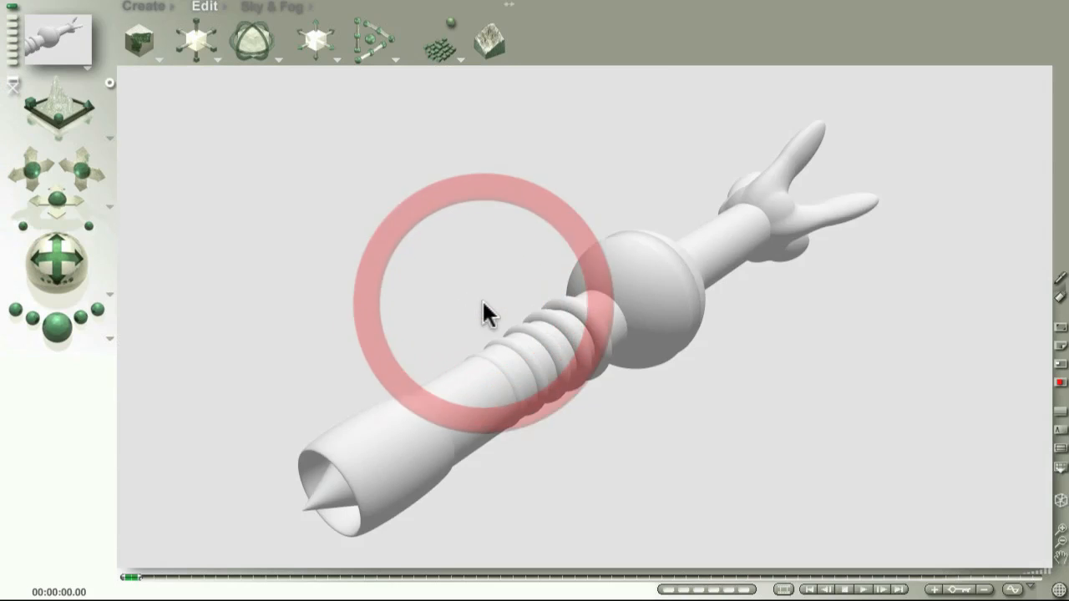
pyautogui.moveTo(50, 269); pyautogui.dragTo(48, 269)
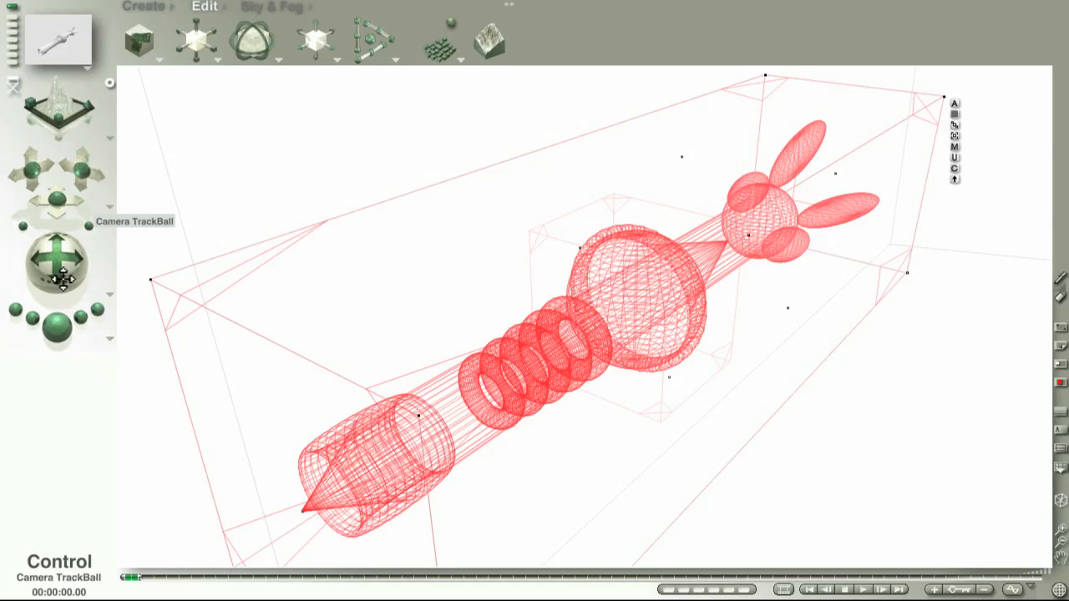
pyautogui.click(65, 328)
pyautogui.click(61, 329)
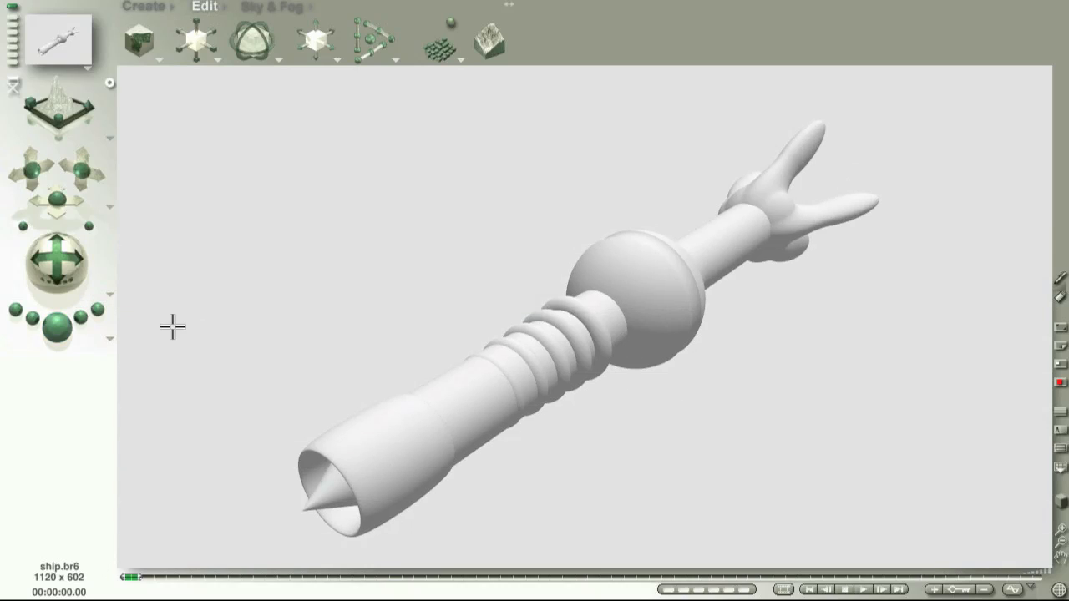
# - Turn on Altitude Mask in the render options and render the ship
pyautogui.click(55, 267)
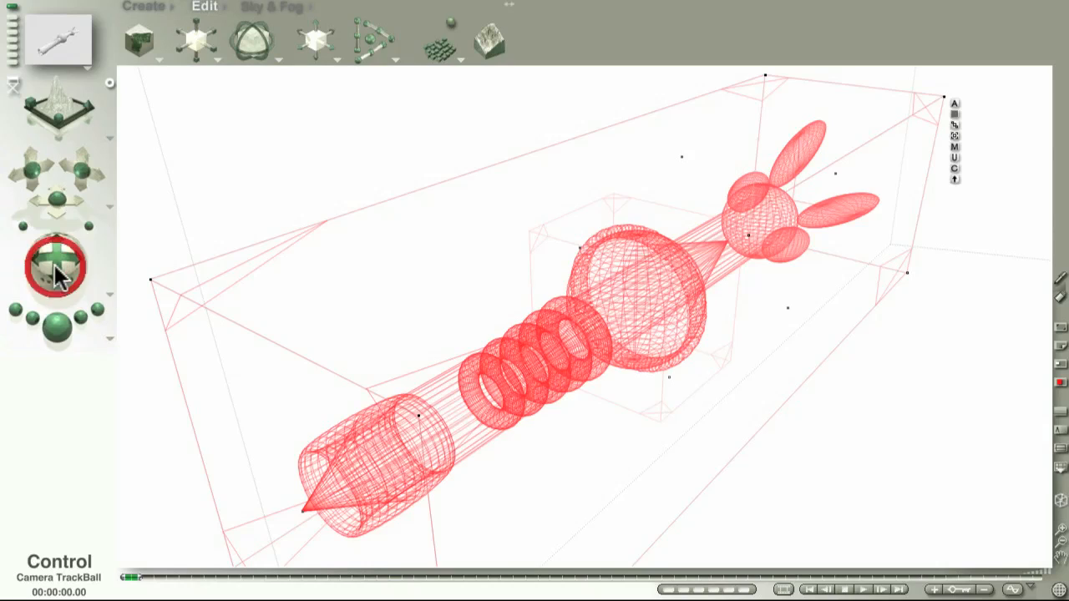
pyautogui.click(110, 338)
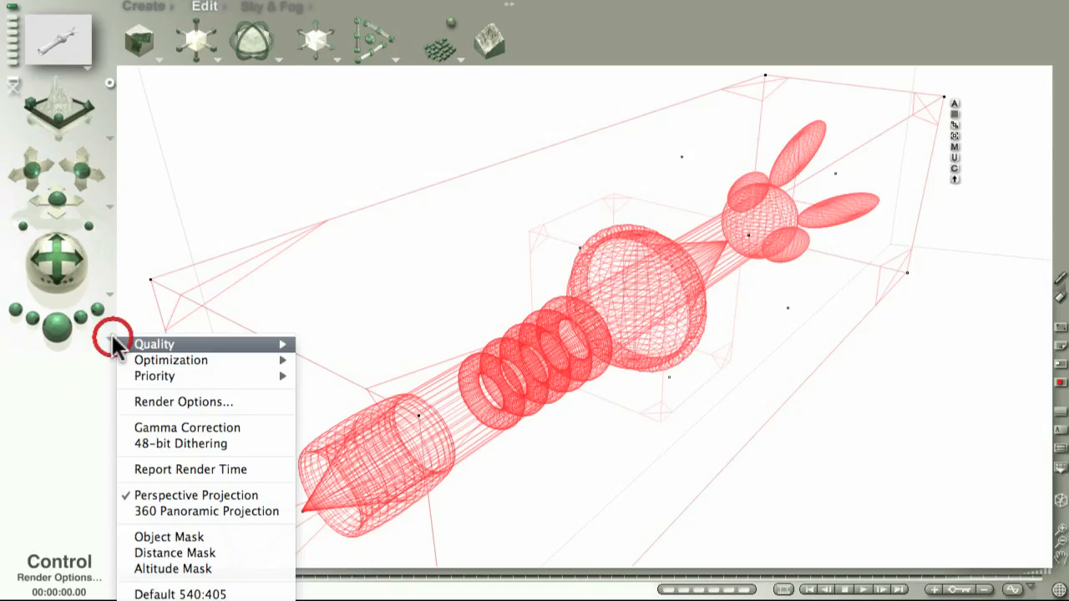
pyautogui.click(187, 569)
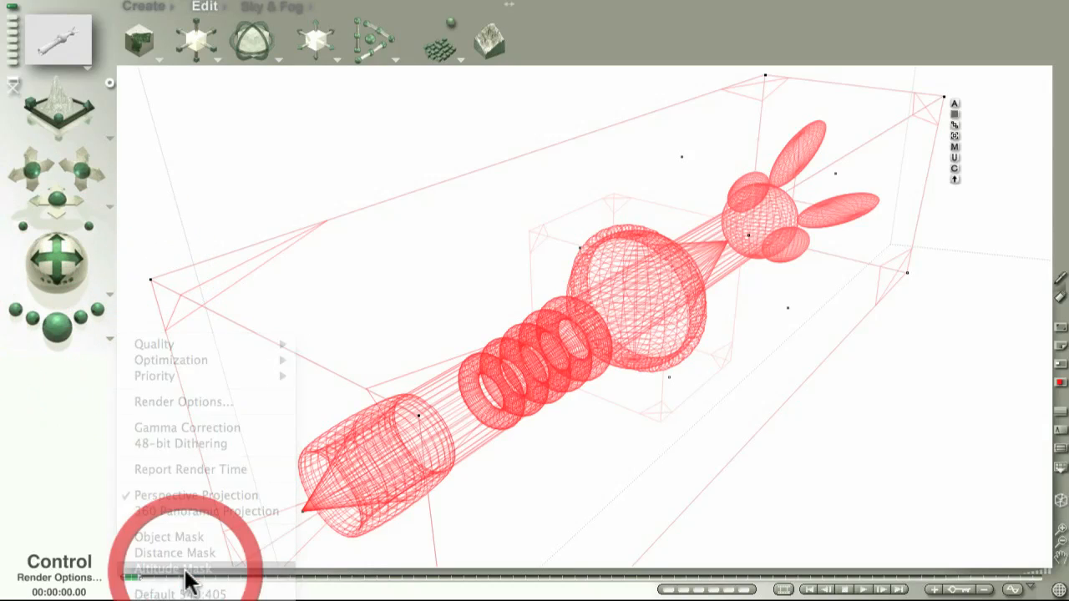
pyautogui.click(56, 329)
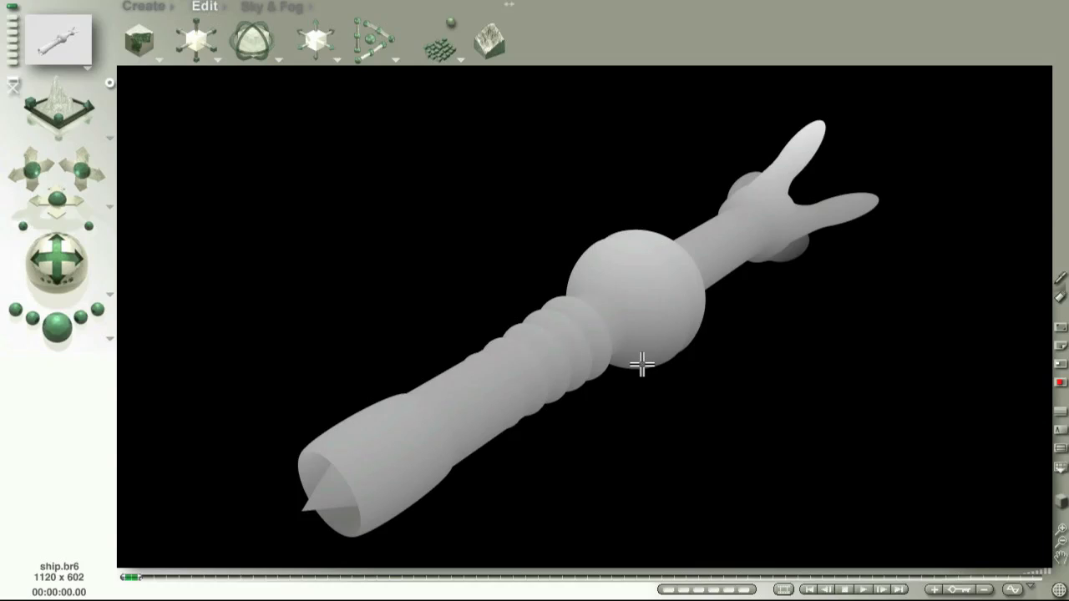
# - Switch to the top view and render the ship's altitude mask
pyautogui.click(109, 138)
pyautogui.click(155, 173)
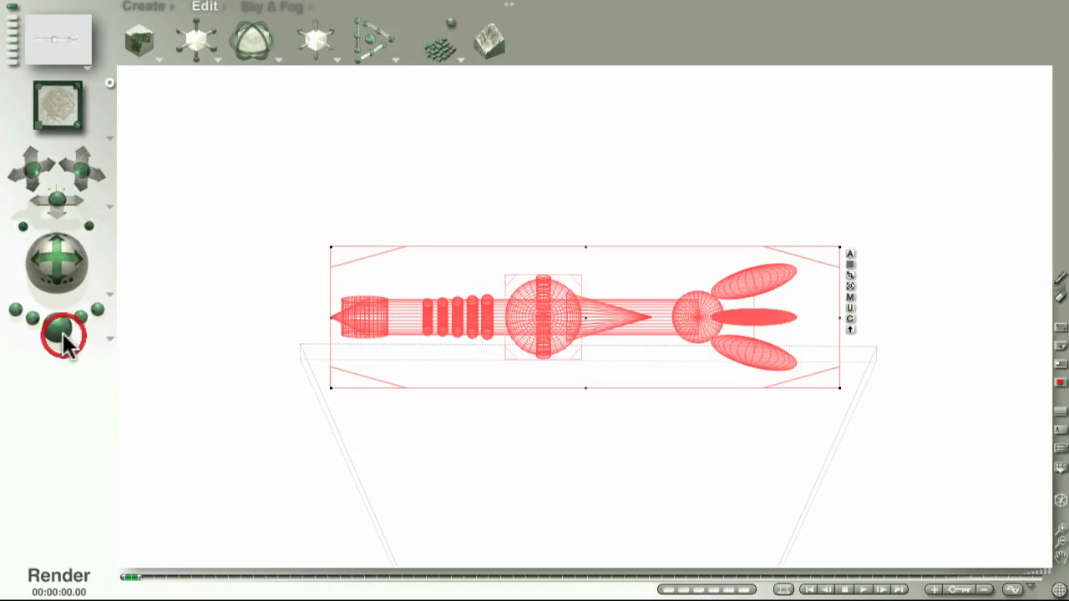
pyautogui.click(63, 333)
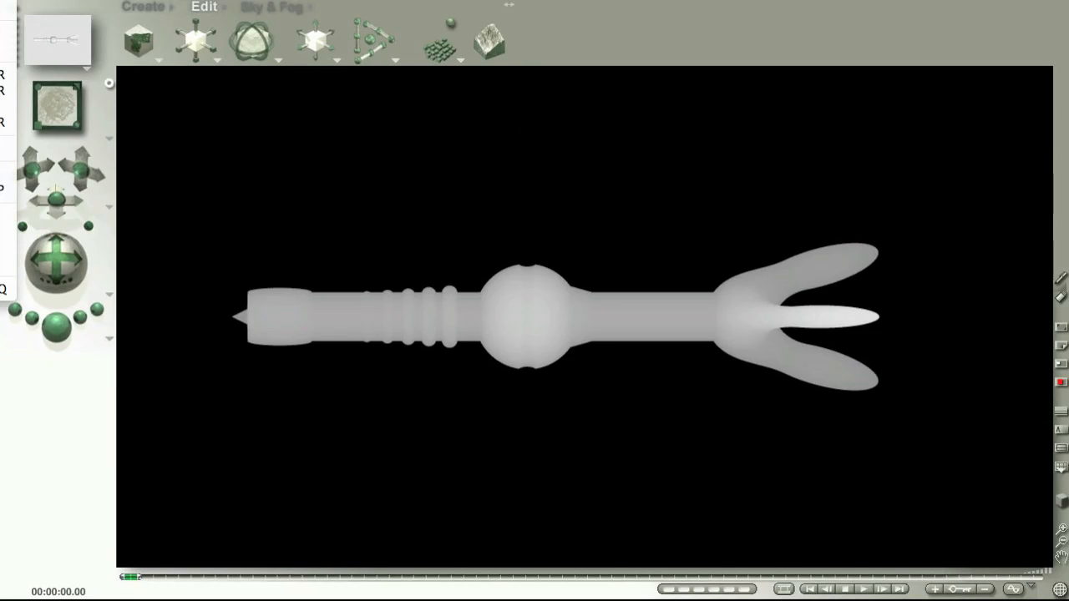
# - Start a new document without saving changes, accepting the default document setup
pyautogui.click(2, 3)
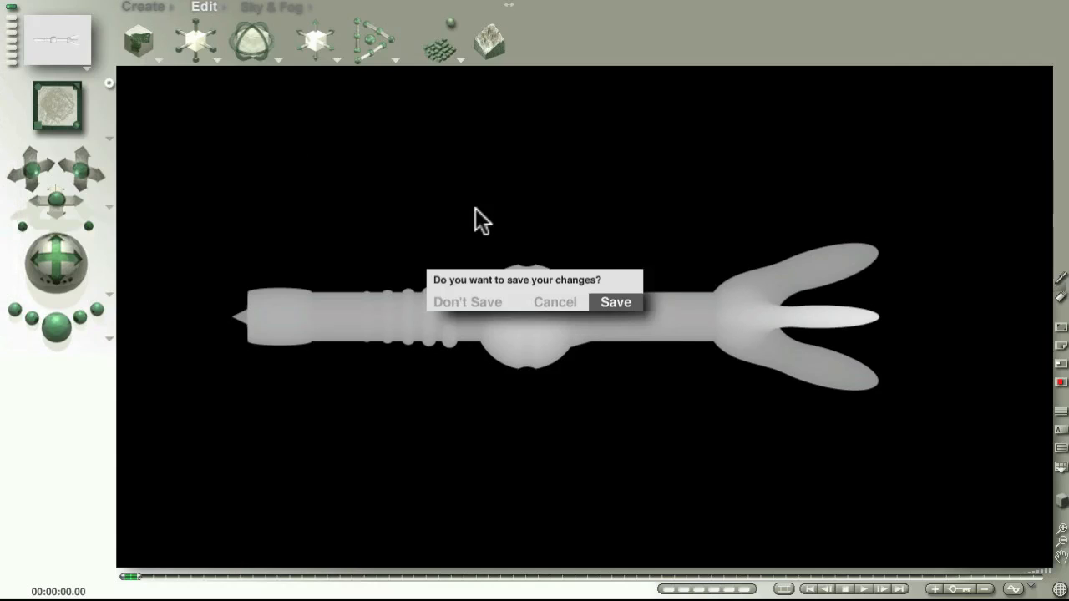
pyautogui.click(470, 299)
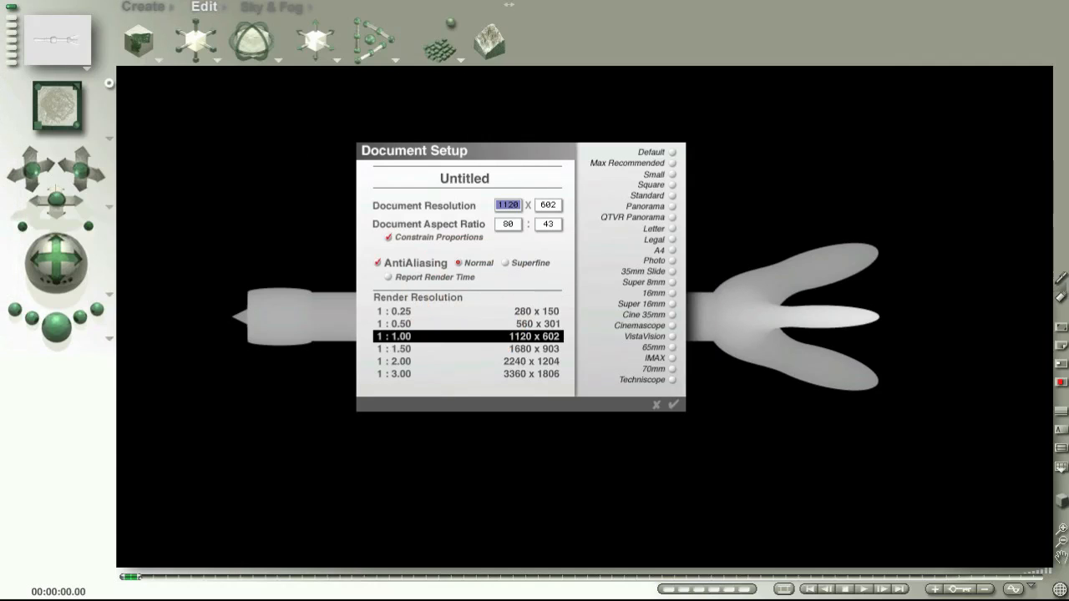
pyautogui.click(674, 406)
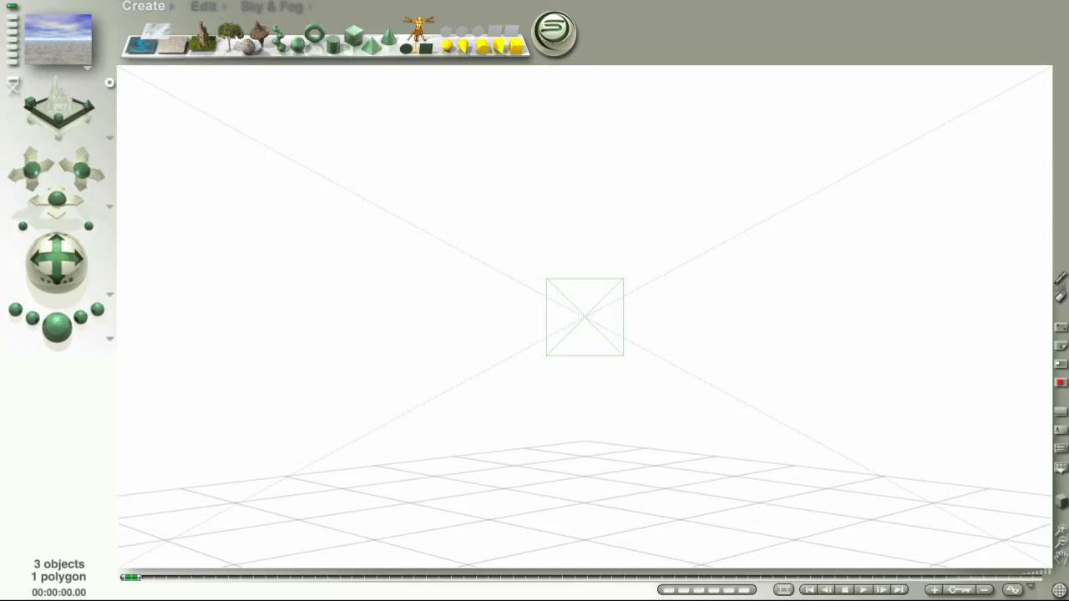
# - Create a terrain object and open it in the terrain editor
pyautogui.click(203, 36)
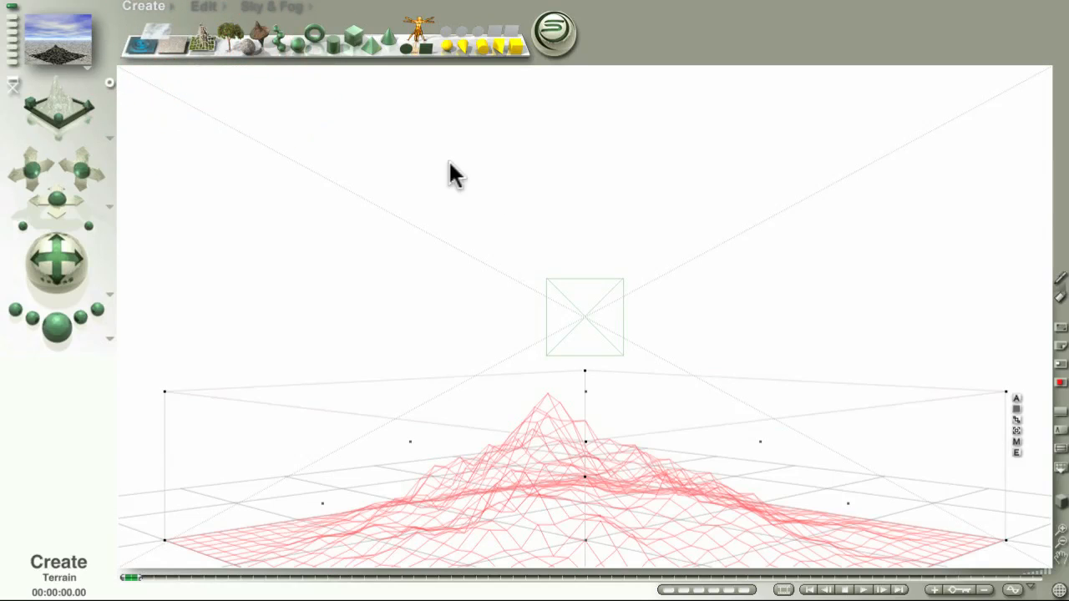
pyautogui.click(1013, 451)
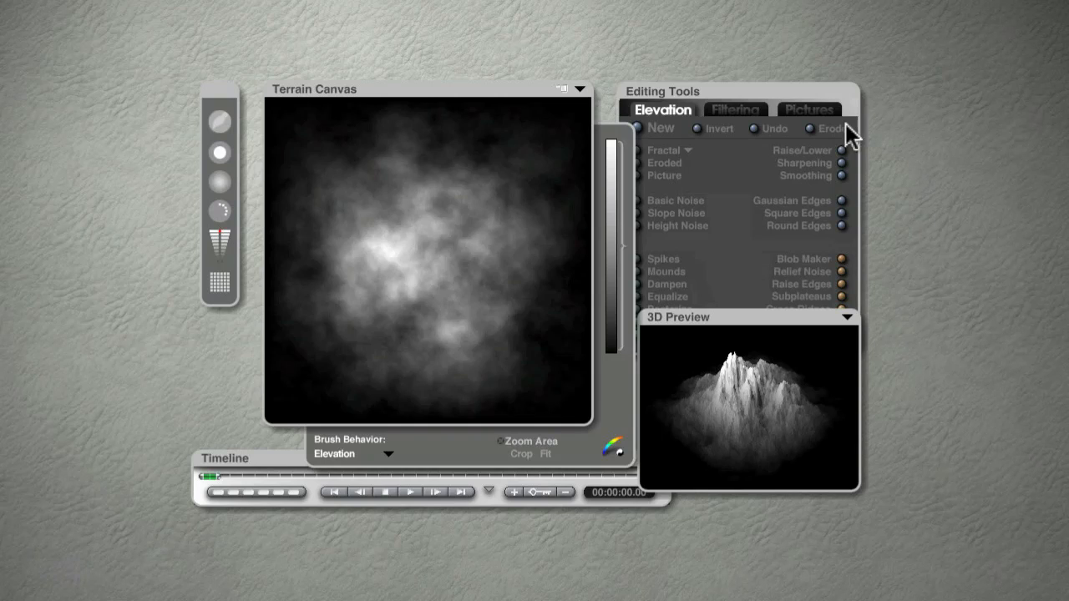
# - Paste the rendered ship image into the first picture slot of the Pictures tab
pyautogui.click(820, 113)
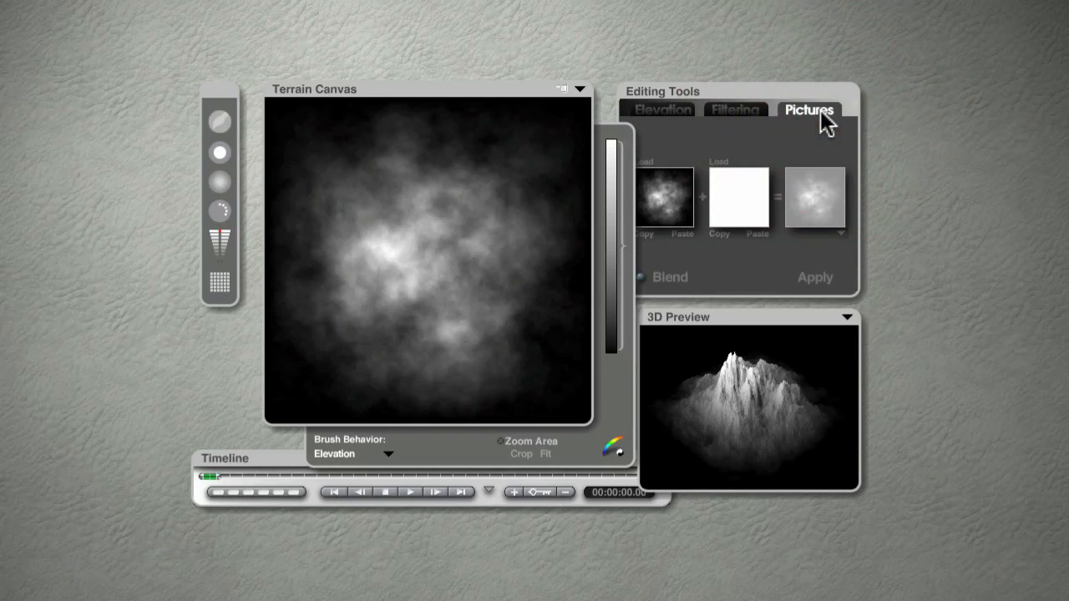
pyautogui.click(646, 162)
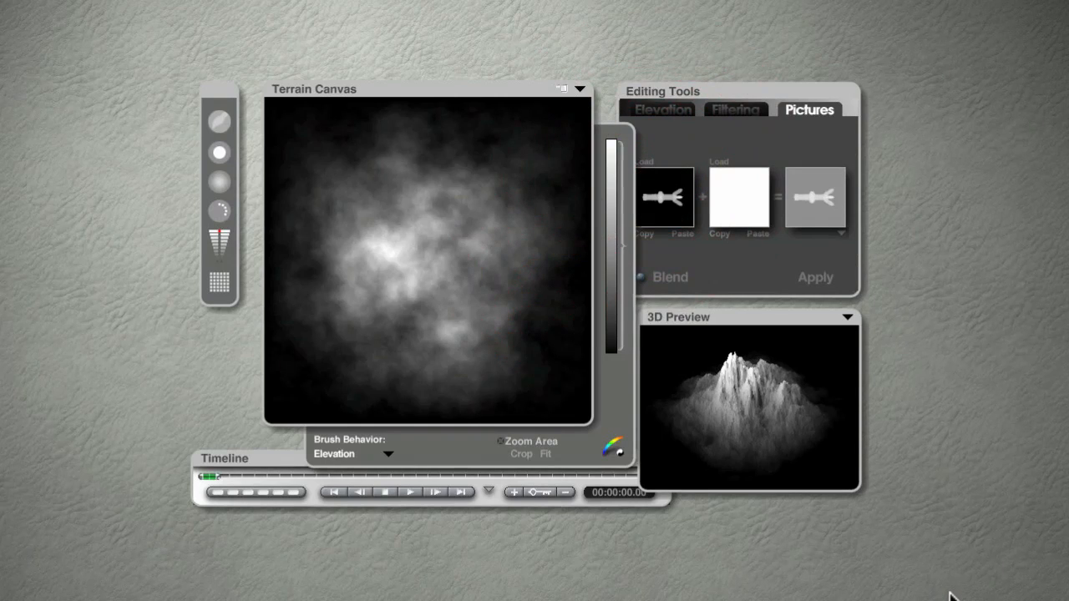
# - Slide the blend fully toward the ship picture and apply it to the terrain
pyautogui.click(738, 269)
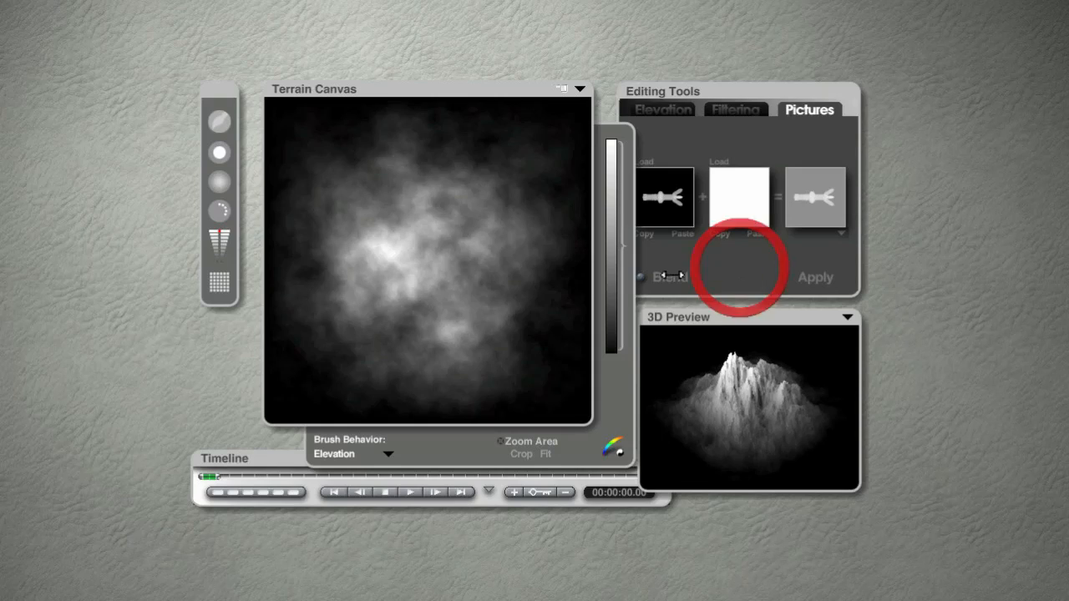
pyautogui.moveTo(641, 277); pyautogui.dragTo(363, 284)
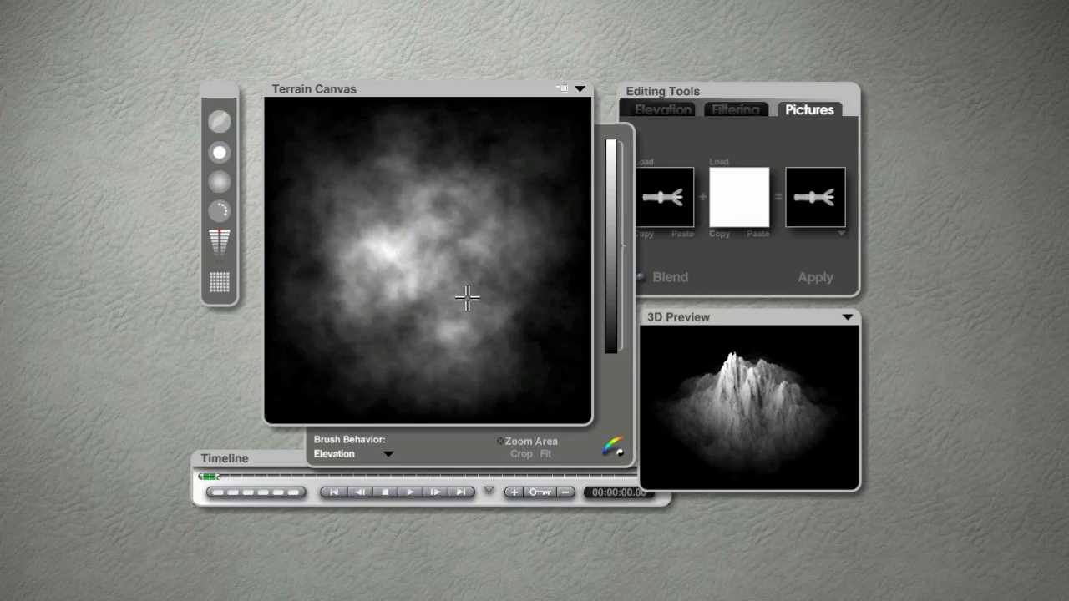
pyautogui.click(820, 277)
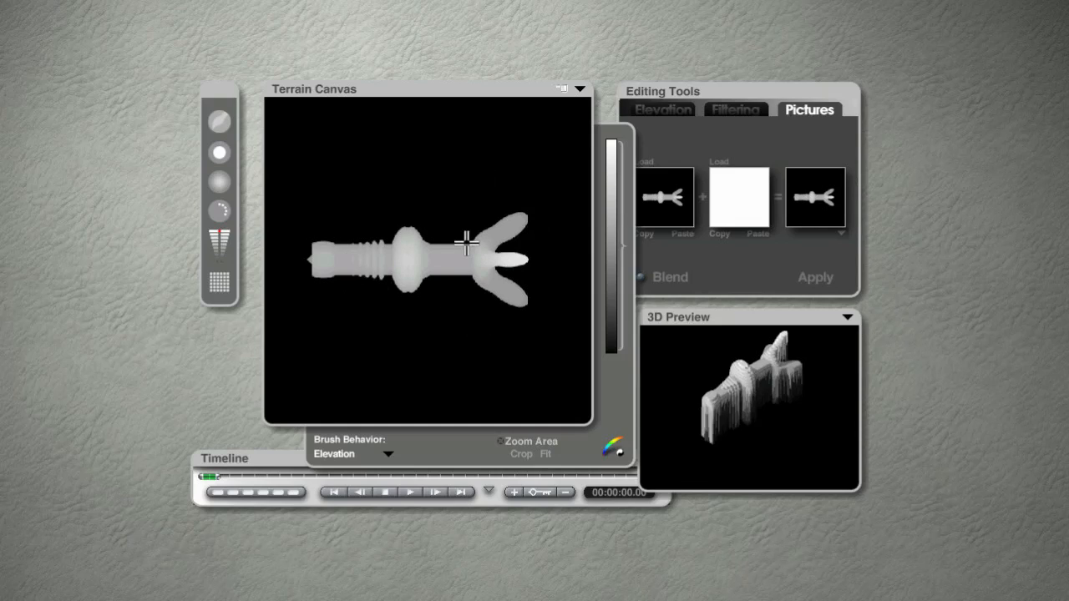
# - Set the terrain resolution to 2048 – gigantic resolution, then paste and apply the ship picture again
pyautogui.click(220, 283)
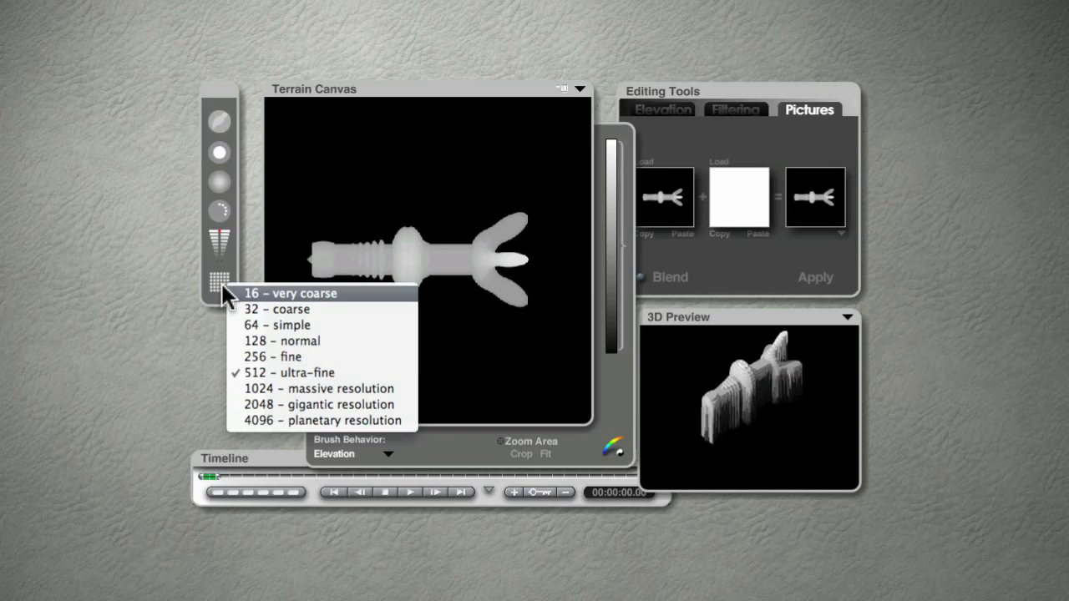
pyautogui.click(272, 403)
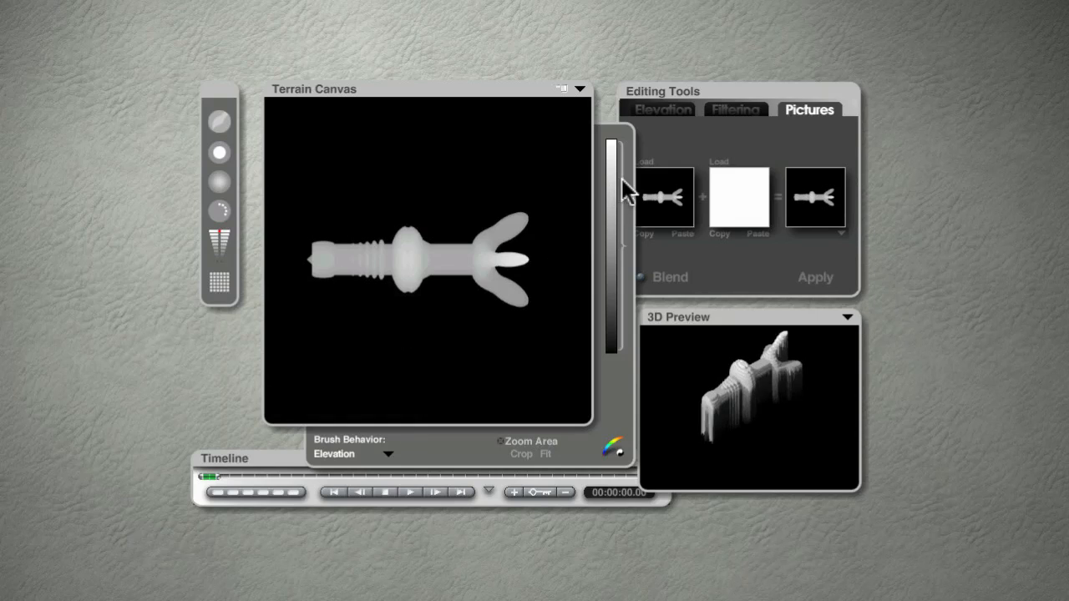
pyautogui.click(642, 163)
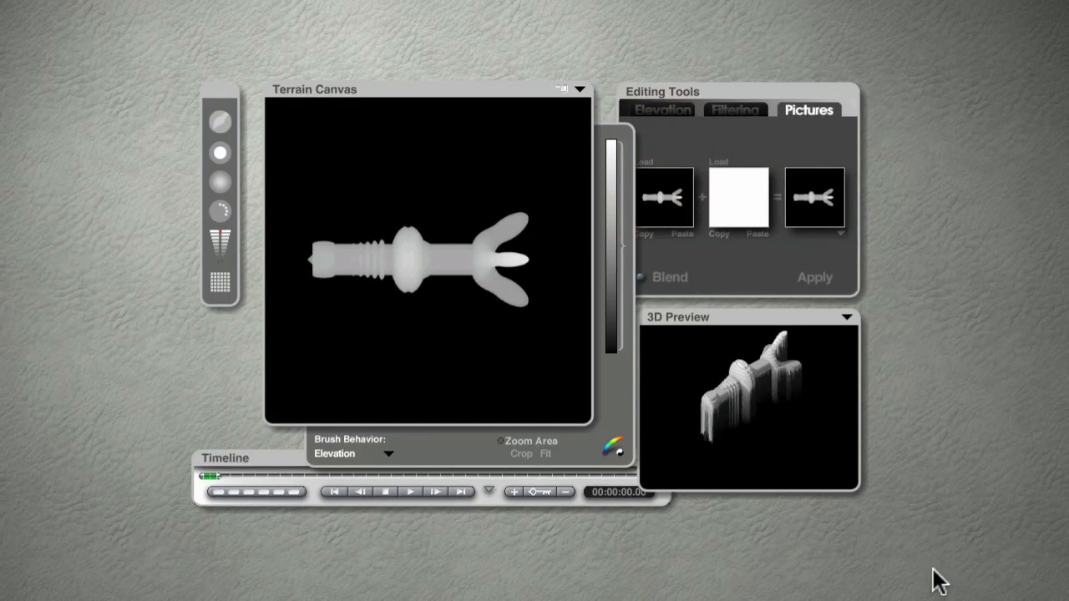
pyautogui.click(813, 282)
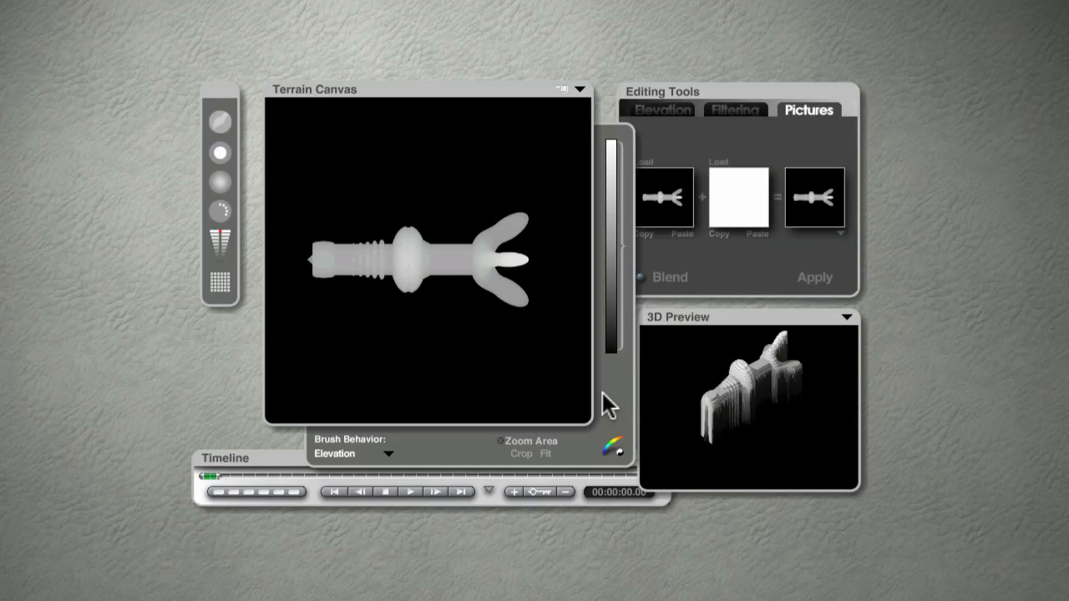
# - Clip away the terrain's black base elevation and accept the changes to leave the terrain editor
pyautogui.click(620, 347)
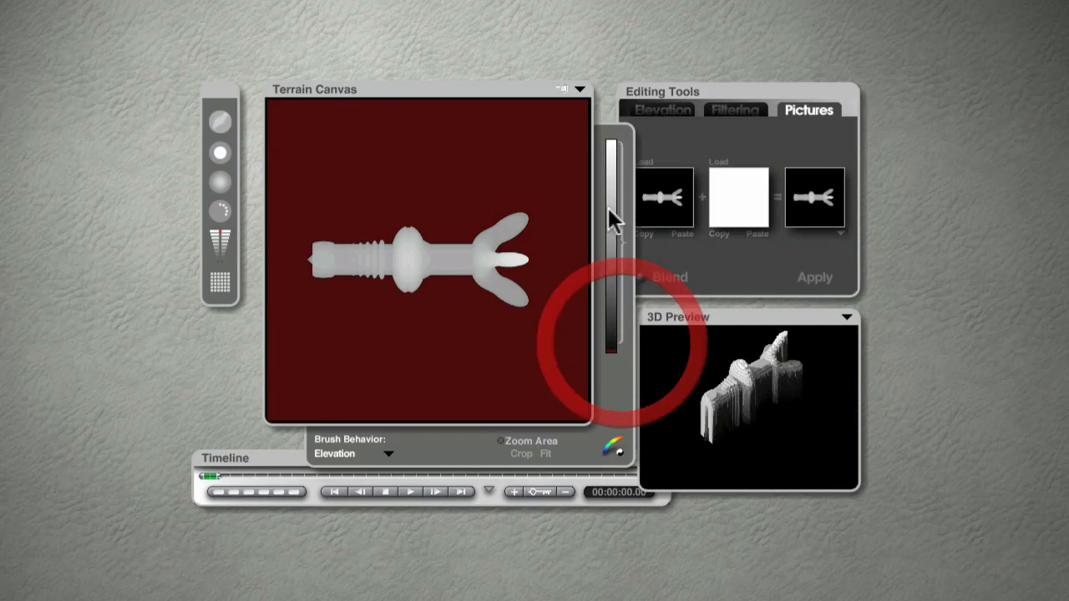
pyautogui.click(561, 90)
pyautogui.click(561, 90)
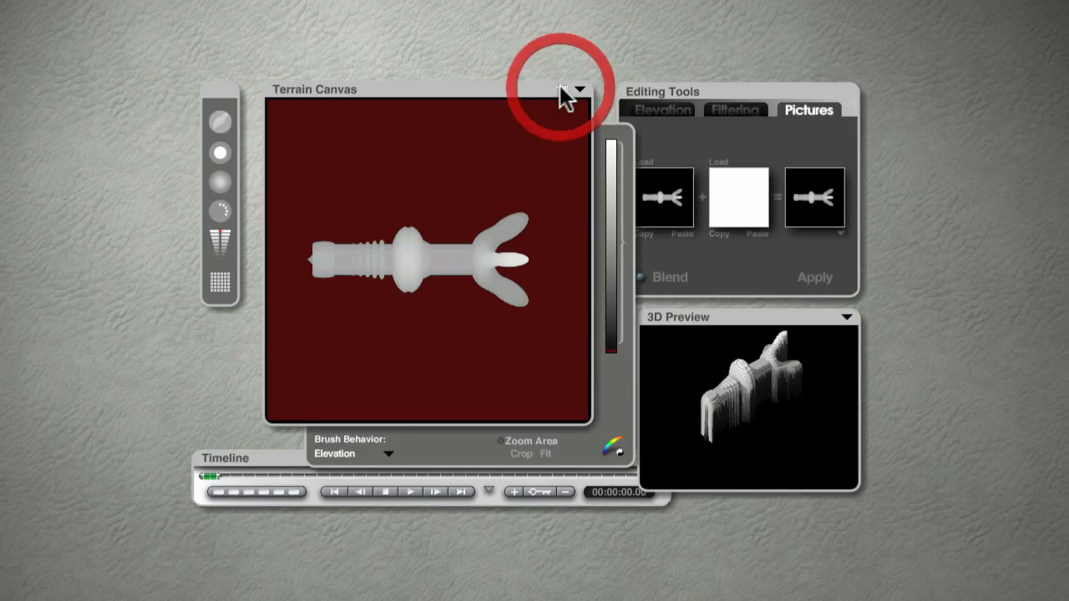
pyautogui.click(561, 90)
pyautogui.click(562, 89)
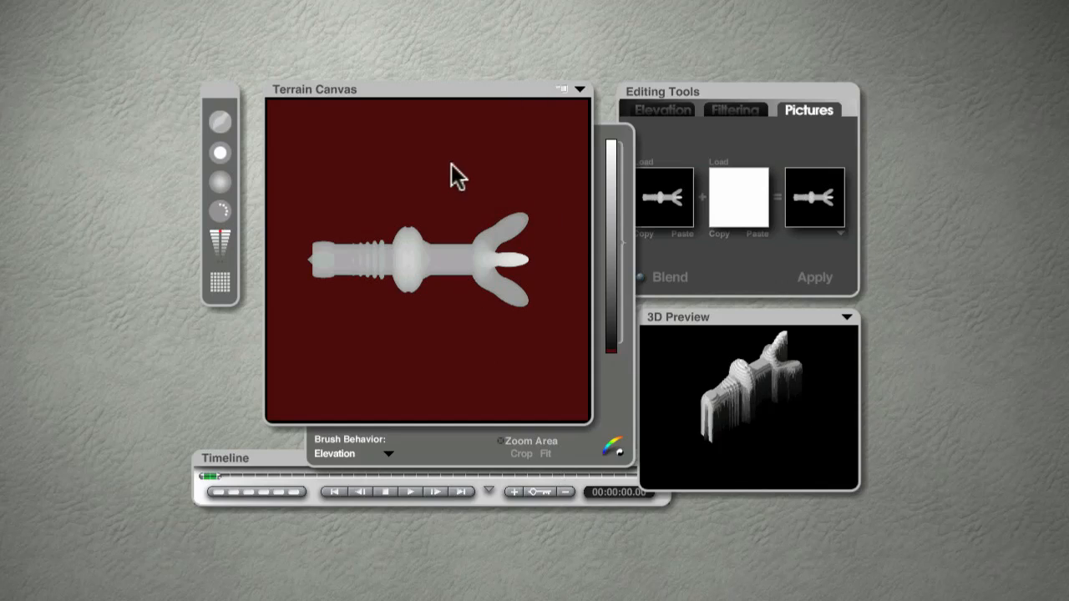
pyautogui.press('Return')
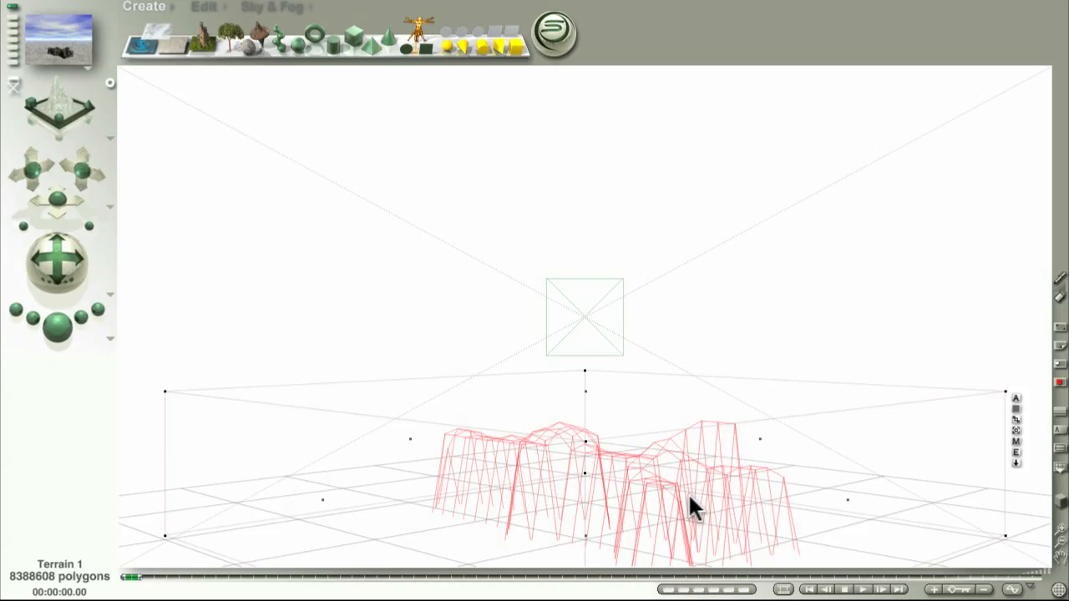
# - Convert the selected terrain into a symmetrical lattice object
pyautogui.click(207, 10)
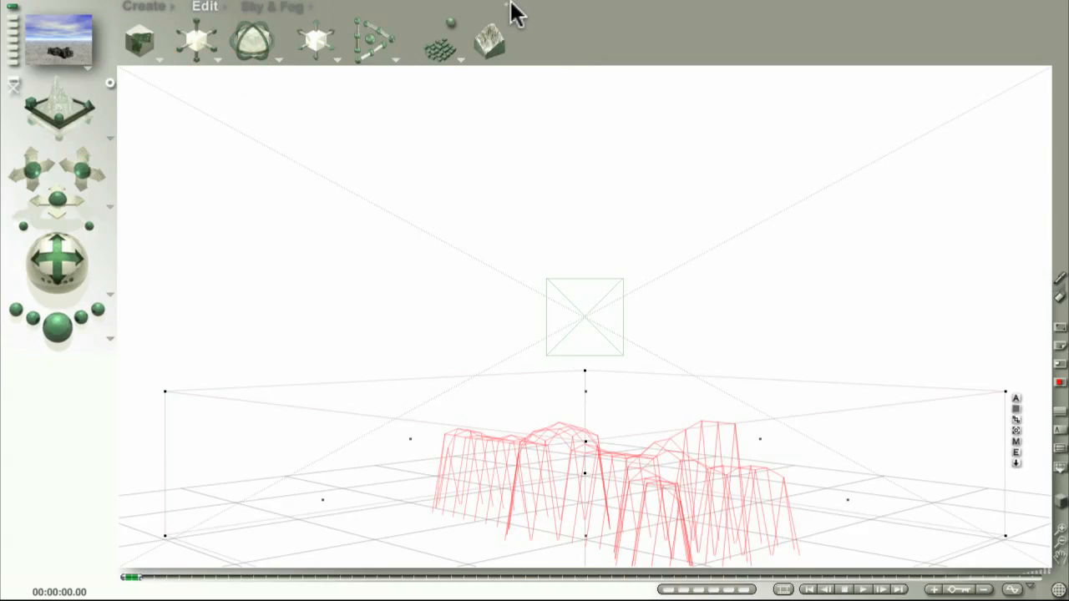
pyautogui.moveTo(508, 9)
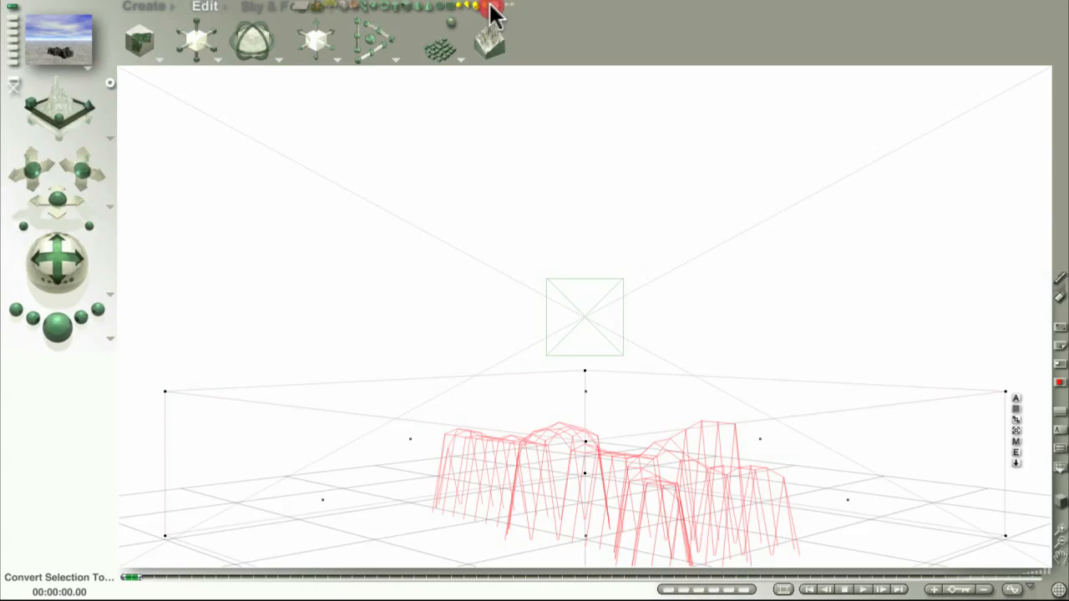
pyautogui.click(354, 9)
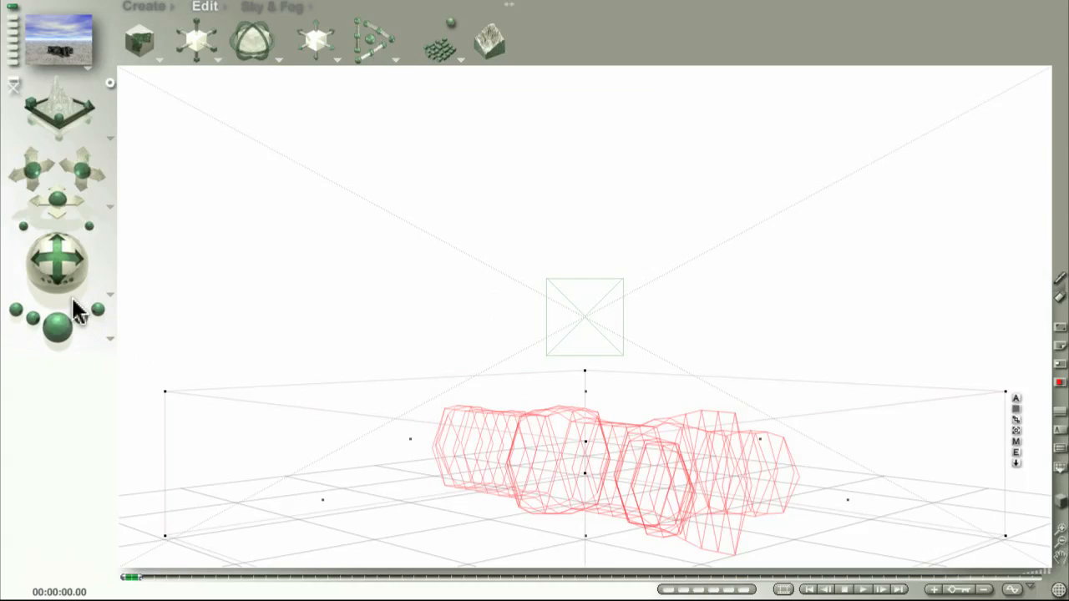
# - Render the scene to preview the converted ship shape from a closer camera angle
pyautogui.moveTo(52, 266); pyautogui.dragTo(52, 261)
pyautogui.moveTo(30, 174); pyautogui.dragTo(48, 192)
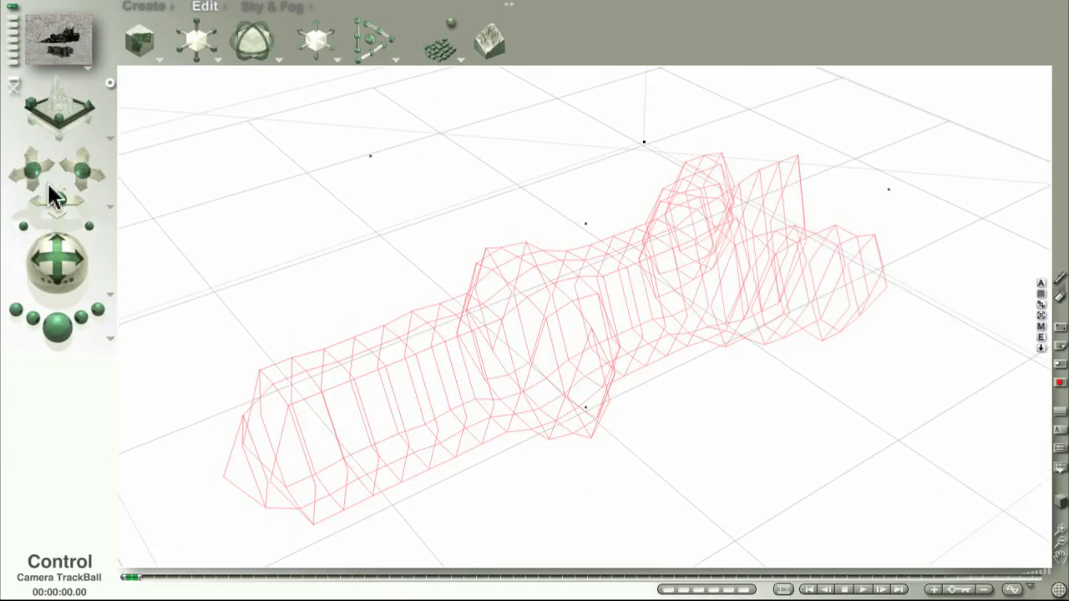
pyautogui.click(56, 326)
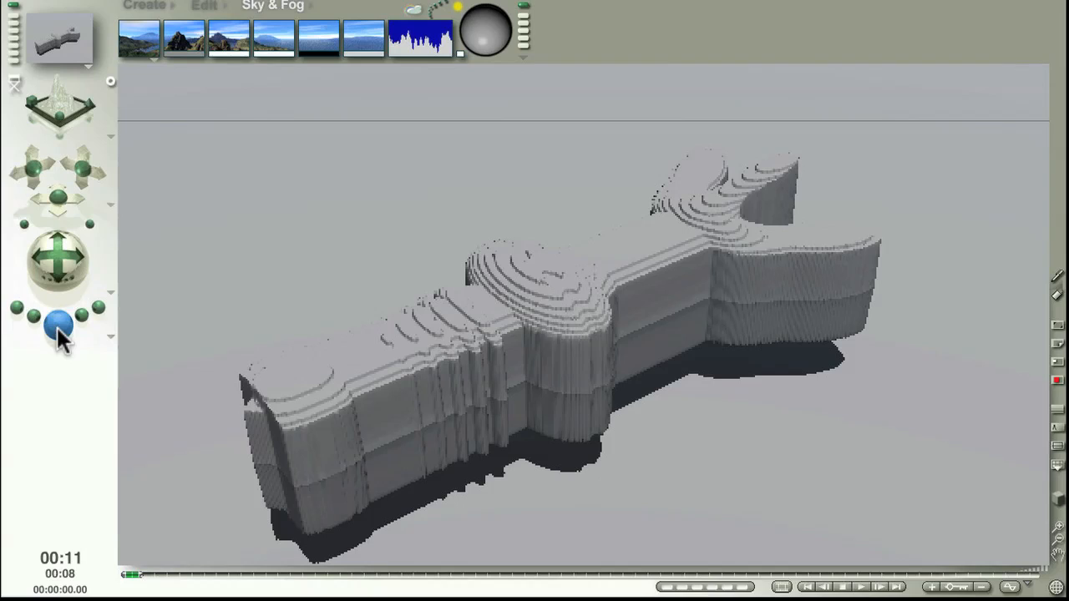
pyautogui.moveTo(56, 325); pyautogui.dragTo(57, 327)
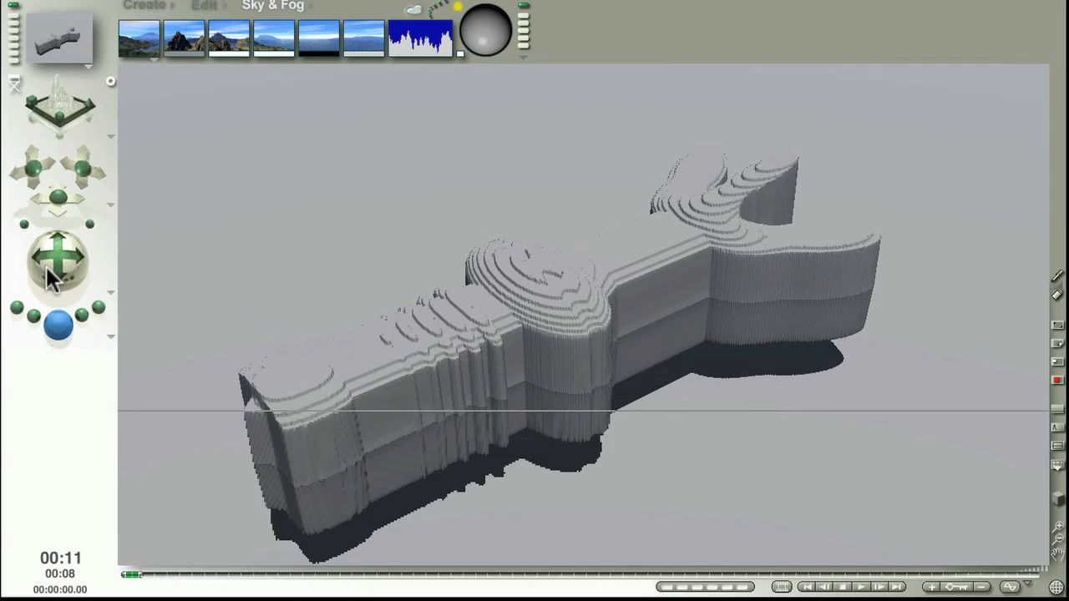